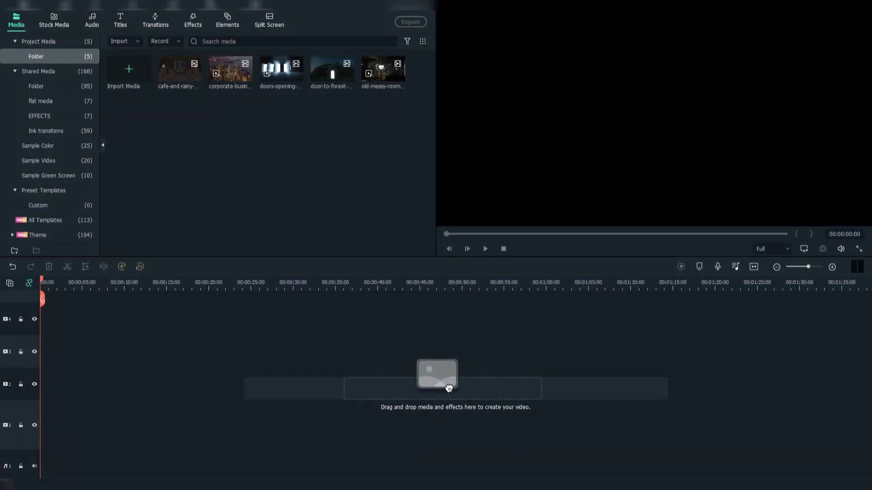
Add the cafe-and-rainy-window, doors-opening, door-to-forest and old-messy-room clips in sequence to the timeline.
{"action": "left_click_drag", "start_coordinate": [448, 389], "coordinate": [445, 385]}
{"action": "left_click", "coordinate": [295, 73]}
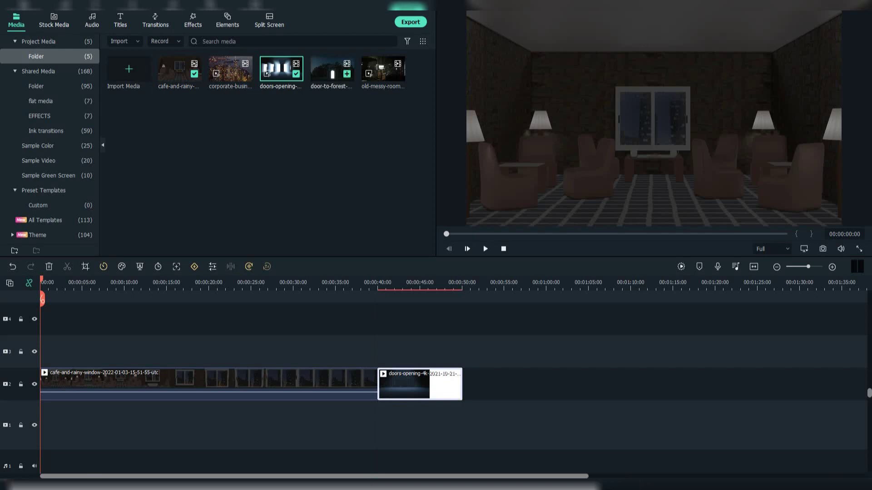
{"action": "left_click", "coordinate": [347, 73]}
{"action": "left_click", "coordinate": [398, 73]}
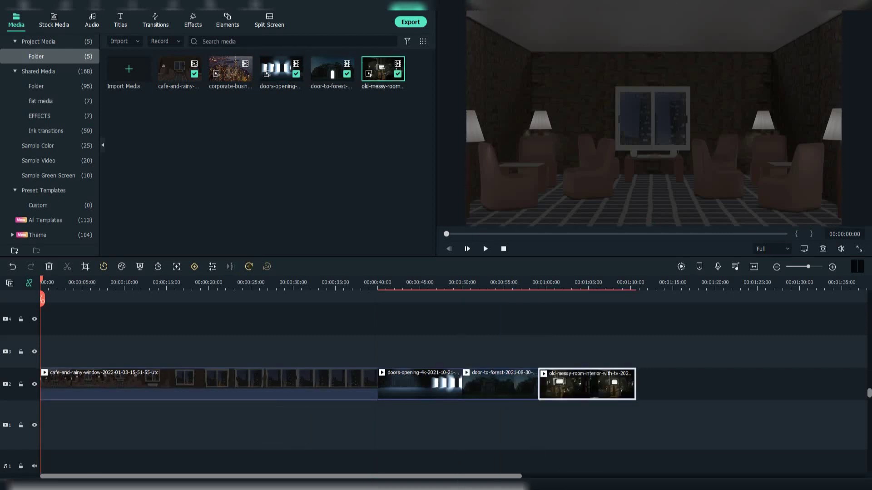
Place the Green sample colour on track 3 above the cafe clip, starting at 00:00:10:16.
{"action": "left_click_drag", "start_coordinate": [41, 299], "coordinate": [130, 298]}
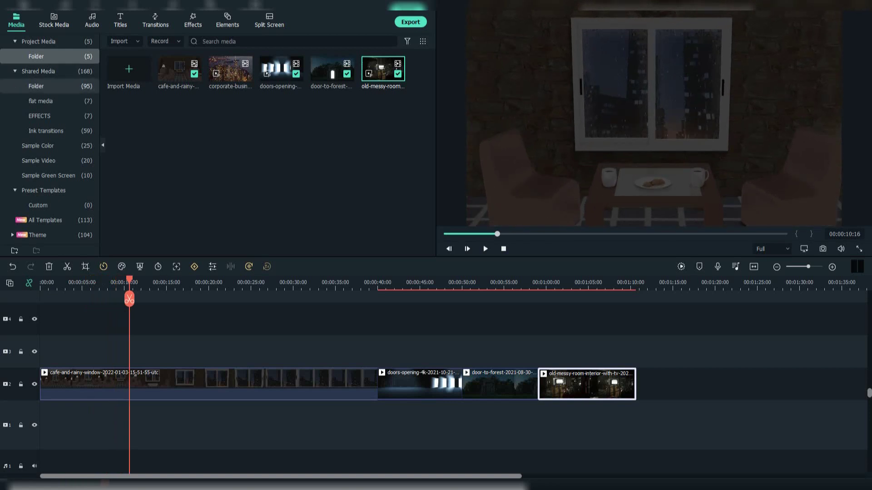
{"action": "left_click", "coordinate": [38, 146]}
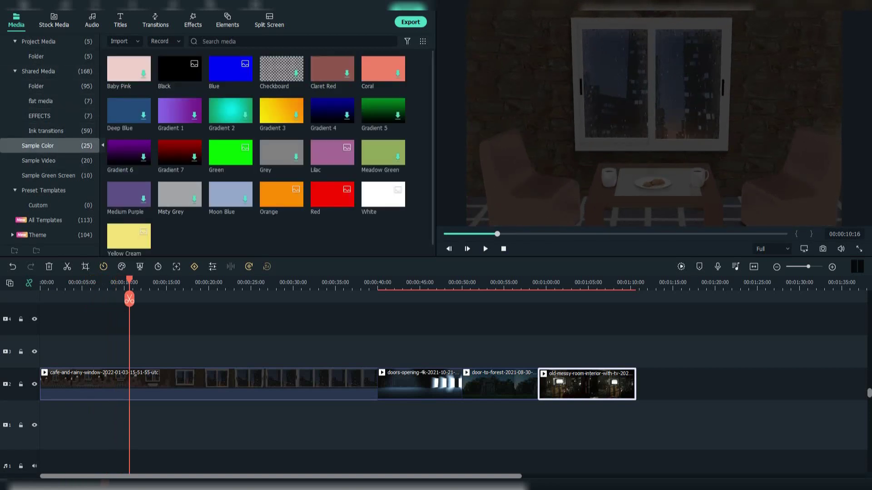
{"action": "left_click_drag", "start_coordinate": [230, 152], "coordinate": [151, 352]}
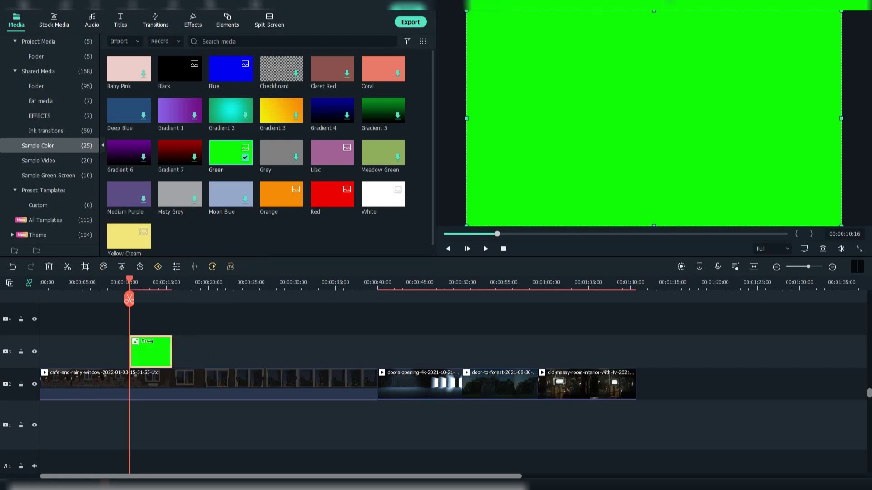
Resize and position the green overlay to cover the cafe window's glass, and take a snapshot of the frame.
{"action": "left_click_drag", "start_coordinate": [467, 11], "coordinate": [695, 142]}
{"action": "left_click_drag", "start_coordinate": [767, 184], "coordinate": [653, 71]}
{"action": "left_click_drag", "start_coordinate": [654, 112], "coordinate": [654, 138]}
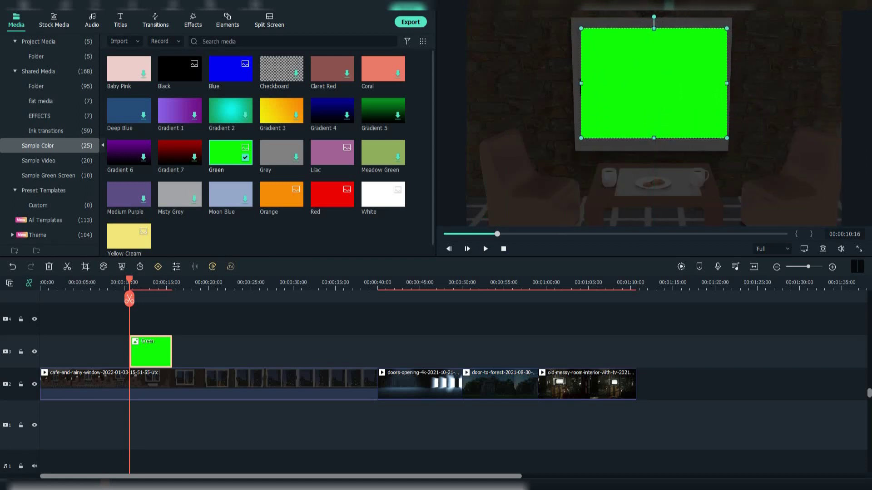
{"action": "left_click_drag", "start_coordinate": [727, 83], "coordinate": [722, 88]}
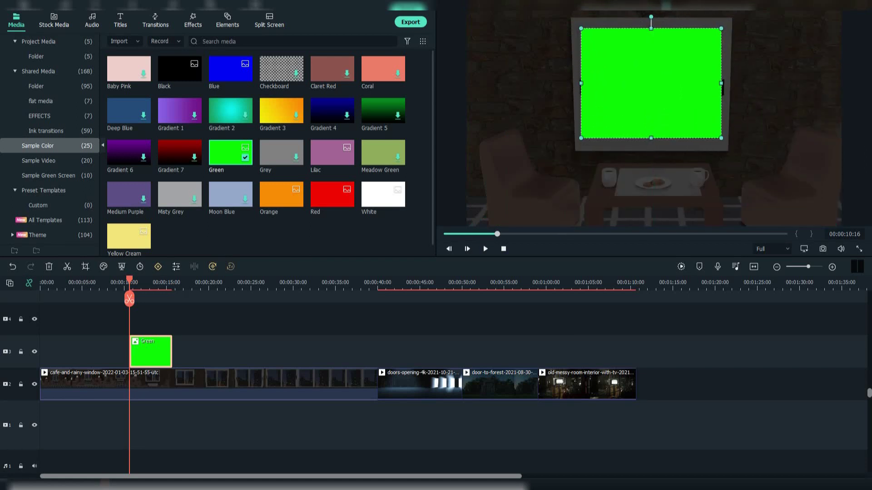
{"action": "left_click_drag", "start_coordinate": [581, 83], "coordinate": [583, 83]}
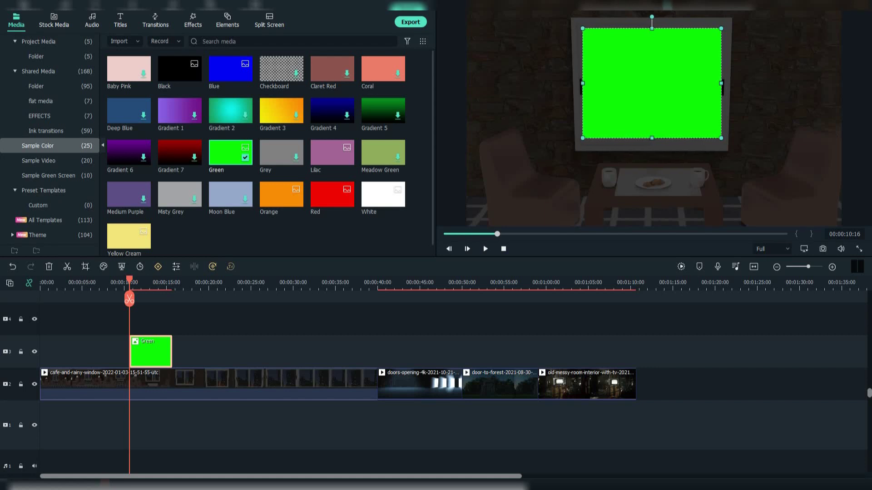
{"action": "left_click", "coordinate": [547, 94]}
{"action": "left_click", "coordinate": [653, 109]}
{"action": "left_click_drag", "start_coordinate": [651, 138], "coordinate": [652, 139]}
{"action": "left_click", "coordinate": [653, 159]}
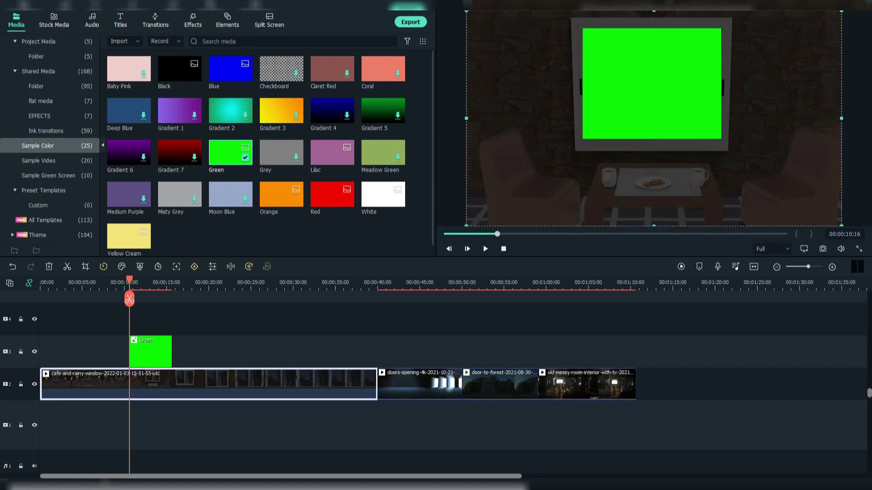
{"action": "left_click", "coordinate": [822, 249]}
Copy the green clip, paste it on track 3 above the doors-opening clip at 00:00:45:12, and go to 00:00:47:00.
{"action": "left_click_drag", "start_coordinate": [129, 280], "coordinate": [423, 281]}
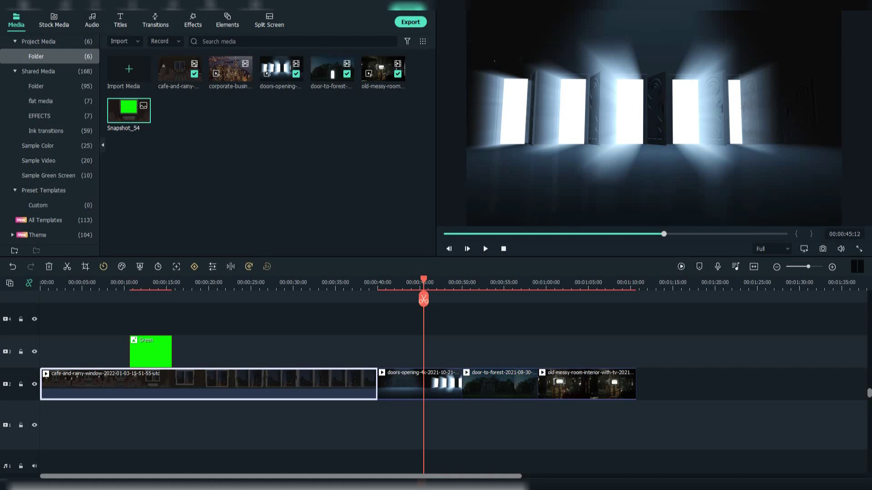
{"action": "left_click", "coordinate": [159, 349]}
{"action": "right_click", "coordinate": [159, 348]}
{"action": "left_click", "coordinate": [187, 207]}
{"action": "left_click", "coordinate": [318, 350]}
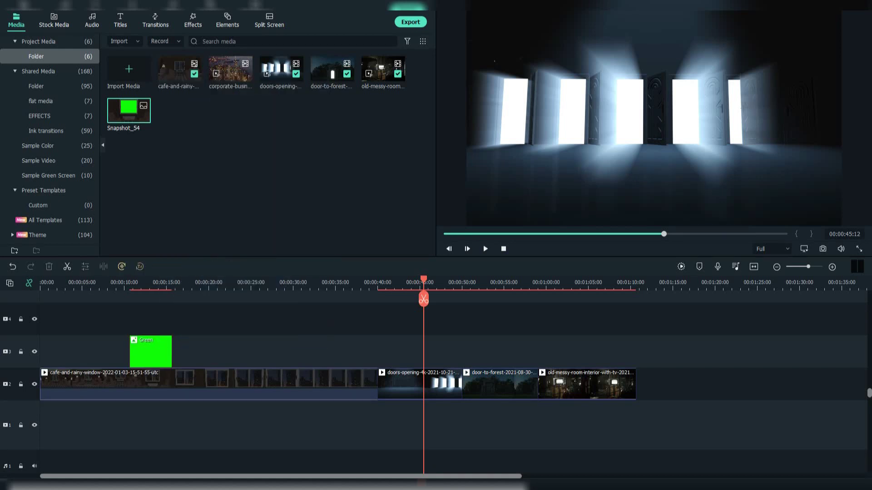
{"action": "right_click", "coordinate": [440, 336]}
{"action": "left_click", "coordinate": [462, 344]}
{"action": "left_click_drag", "start_coordinate": [465, 282], "coordinate": [436, 282]}
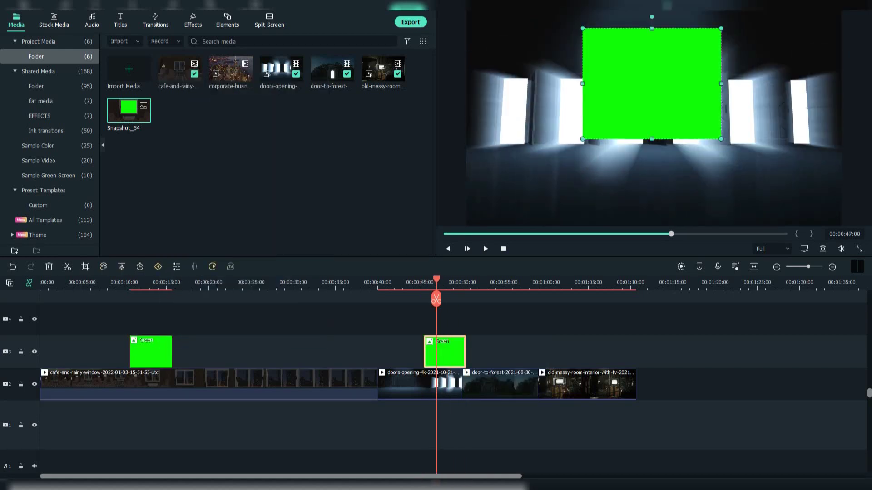
Fit the pasted green overlay to the open doorway just right of centre and take a snapshot of the frame.
{"action": "left_click_drag", "start_coordinate": [721, 139], "coordinate": [688, 113]}
{"action": "left_click_drag", "start_coordinate": [651, 84], "coordinate": [709, 118]}
{"action": "left_click_drag", "start_coordinate": [709, 89], "coordinate": [709, 79]}
{"action": "left_click_drag", "start_coordinate": [745, 113], "coordinate": [699, 113]}
{"action": "left_click_drag", "start_coordinate": [686, 148], "coordinate": [685, 144]}
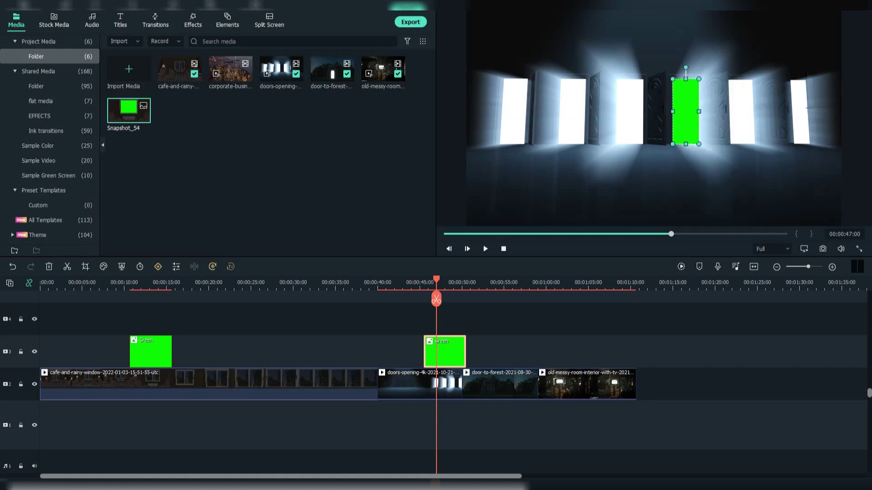
{"action": "left_click", "coordinate": [726, 168]}
{"action": "left_click", "coordinate": [686, 118]}
{"action": "left_click", "coordinate": [726, 168]}
{"action": "left_click", "coordinate": [686, 118]}
{"action": "left_click", "coordinate": [726, 168]}
{"action": "left_click", "coordinate": [823, 249]}
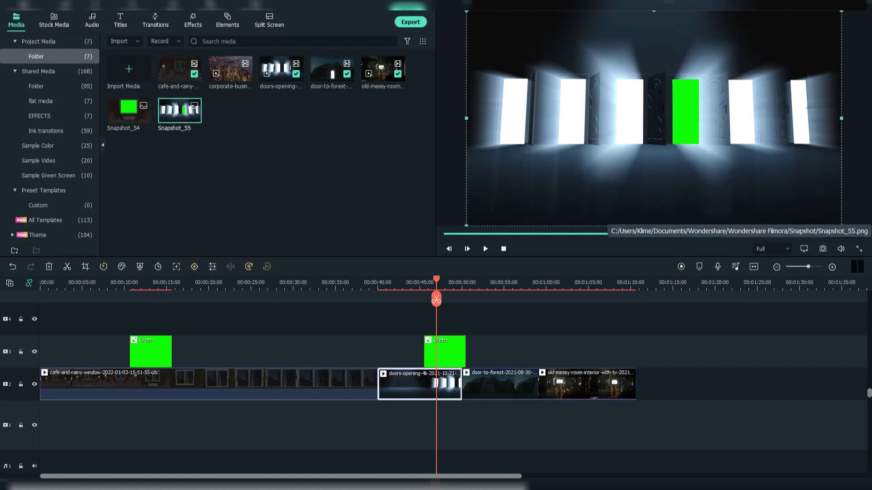
Snapshot the door-to-forest scene near its end with a pasted green overlay fitted to the glowing doorway.
{"action": "left_click", "coordinate": [506, 282]}
{"action": "right_click", "coordinate": [518, 340]}
{"action": "left_click", "coordinate": [545, 228]}
{"action": "left_click_drag", "start_coordinate": [548, 282], "coordinate": [534, 281]}
{"action": "left_click_drag", "start_coordinate": [654, 83], "coordinate": [711, 148]}
{"action": "left_click_drag", "start_coordinate": [710, 92], "coordinate": [711, 133]}
{"action": "left_click_drag", "start_coordinate": [780, 168], "coordinate": [670, 168]}
{"action": "left_click", "coordinate": [727, 168]}
{"action": "left_click", "coordinate": [823, 249]}
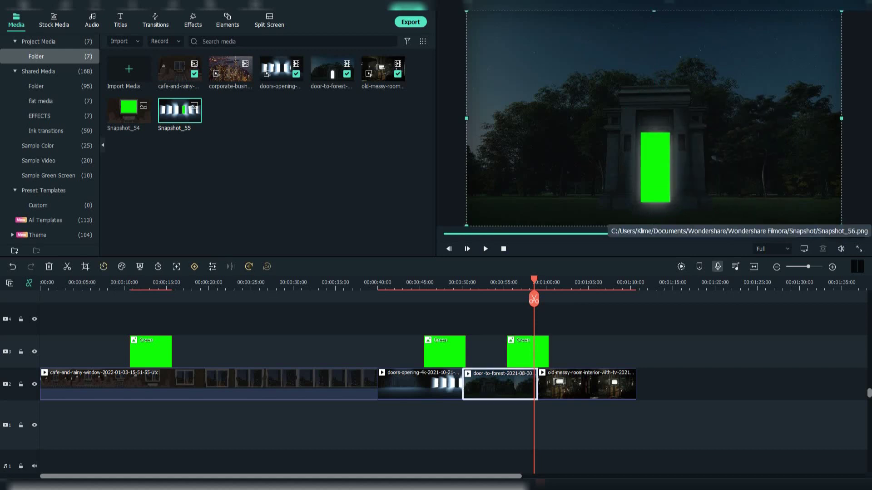
Snapshot the old-messy-room scene at 00:01:09:15 with a pasted green overlay fitted to the TV screen.
{"action": "left_click_drag", "start_coordinate": [534, 281], "coordinate": [624, 281]}
{"action": "key", "text": "ctrl+v"}
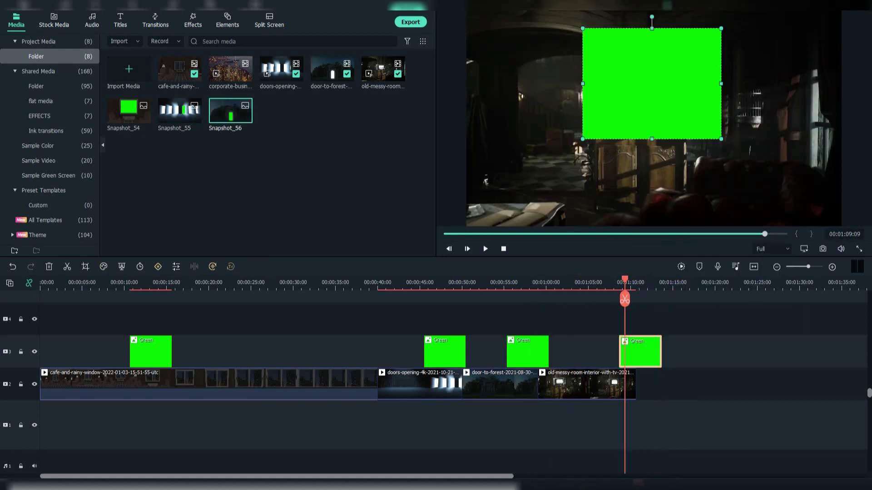
{"action": "left_click_drag", "start_coordinate": [583, 28], "coordinate": [680, 106]}
{"action": "left_click_drag", "start_coordinate": [701, 123], "coordinate": [662, 106]}
{"action": "left_click", "coordinate": [702, 150]}
{"action": "left_click", "coordinate": [643, 106]}
{"action": "left_click", "coordinate": [702, 150]}
{"action": "left_click", "coordinate": [644, 106]}
{"action": "mouse_move", "coordinate": [625, 282]}
{"action": "left_mouse_down"}
{"action": "mouse_move", "coordinate": [636, 282]}
{"action": "mouse_move", "coordinate": [627, 282]}
{"action": "left_mouse_up"}
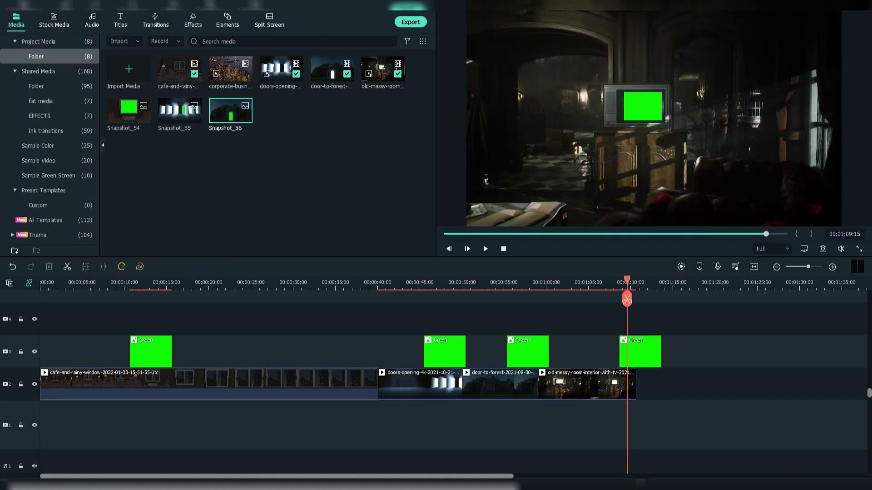
{"action": "left_click", "coordinate": [823, 248]}
Delete all clips from the timeline.
{"action": "left_click", "coordinate": [681, 282]}
{"action": "key", "text": "ctrl+minus"}
{"action": "key", "text": "ctrl+minus"}
{"action": "left_click_drag", "start_coordinate": [351, 402], "coordinate": [52, 344]}
{"action": "key", "text": "Delete"}
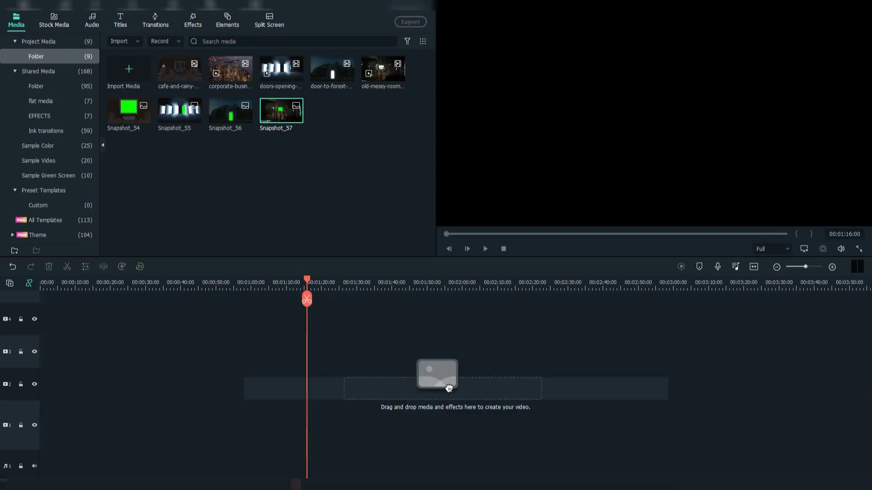
Add Snapshot_54 through Snapshot_57 in sequence to track 2 and return the playhead to the start.
{"action": "left_click_drag", "start_coordinate": [305, 153], "coordinate": [113, 108]}
{"action": "left_click_drag", "start_coordinate": [127, 110], "coordinate": [42, 384]}
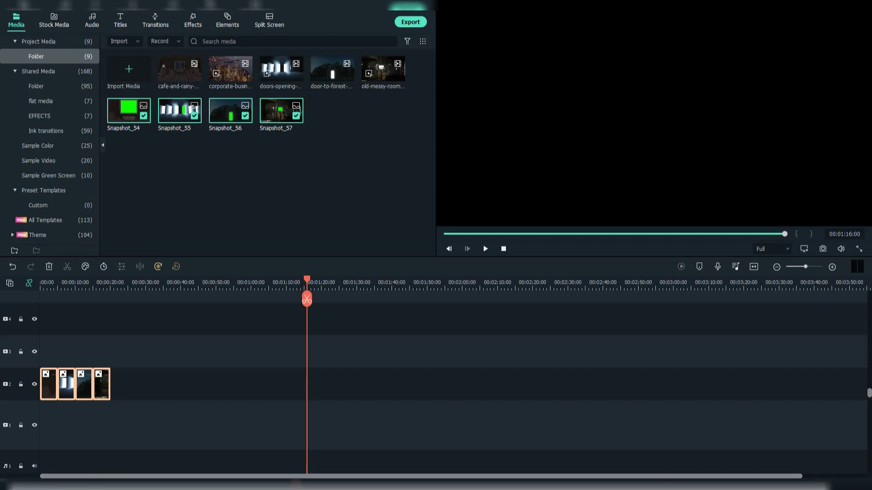
{"action": "left_click", "coordinate": [49, 385]}
{"action": "left_click_drag", "start_coordinate": [307, 280], "coordinate": [40, 280]}
Stack the snapshots on separate tracks at the timeline start, ordered from Snapshot_54 uppermost down to Snapshot_57.
{"action": "left_click_drag", "start_coordinate": [49, 385], "coordinate": [49, 320]}
{"action": "left_click", "coordinate": [66, 385]}
{"action": "left_click_drag", "start_coordinate": [66, 385], "coordinate": [49, 352]}
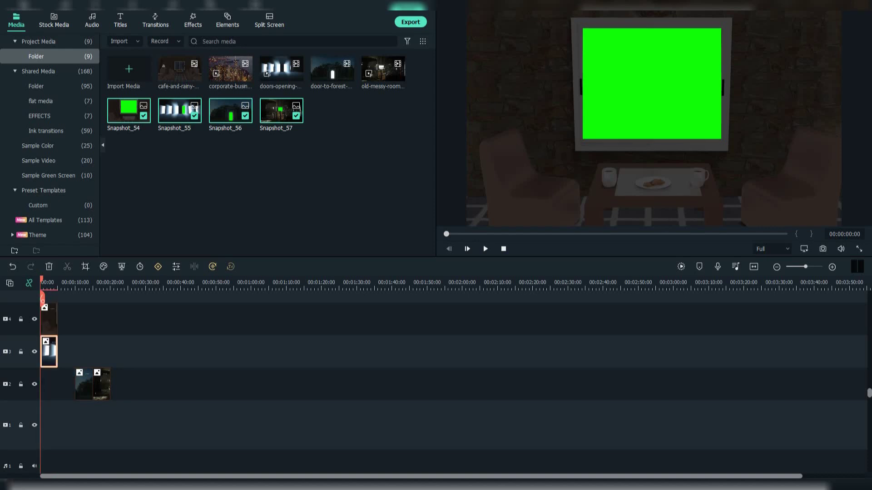
{"action": "left_click", "coordinate": [83, 386]}
{"action": "left_click_drag", "start_coordinate": [83, 385], "coordinate": [30, 332]}
{"action": "left_click", "coordinate": [101, 386]}
{"action": "left_click_drag", "start_coordinate": [49, 425], "coordinate": [48, 364]}
{"action": "left_click", "coordinate": [97, 366]}
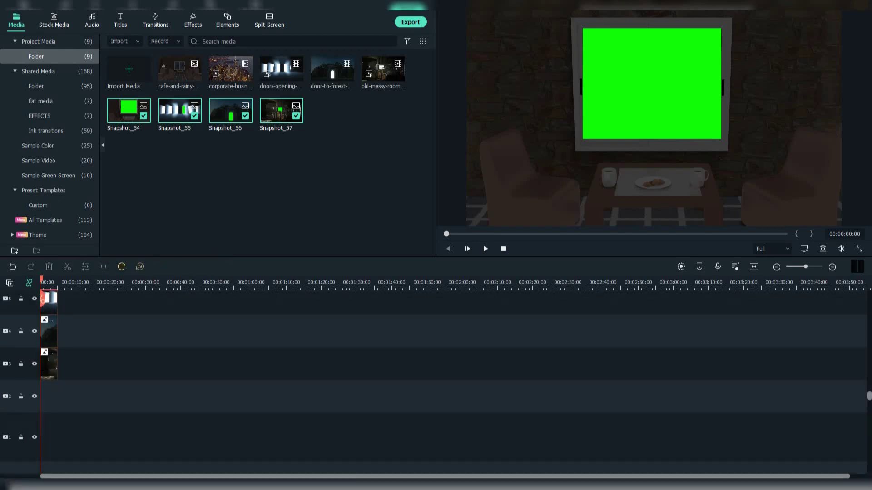
Place the corporate-business city clip at the timeline start on the track directly beneath Snapshot_57.
{"action": "left_click", "coordinate": [214, 175]}
{"action": "left_click_drag", "start_coordinate": [230, 69], "coordinate": [44, 396]}
{"action": "scroll", "coordinate": [44, 396], "scroll_direction": "up", "scroll_amount": 5}
{"action": "scroll", "coordinate": [45, 396], "scroll_direction": "up", "scroll_amount": 3}
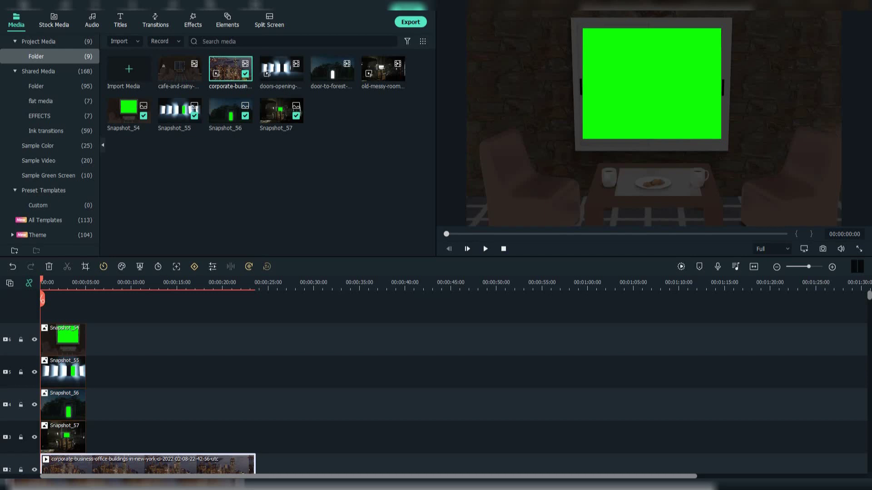
Trim Snapshot_54 to about 4 seconds and extend Snapshot_55 to about 8 seconds.
{"action": "left_click", "coordinate": [63, 341]}
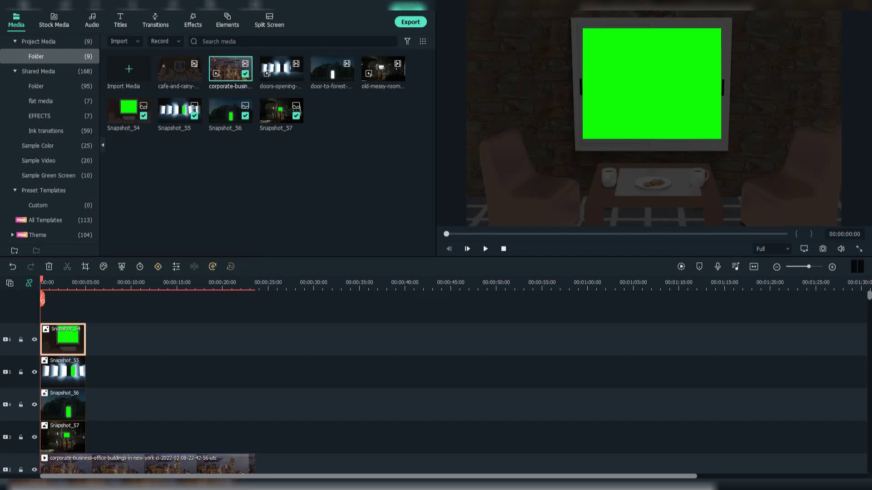
{"action": "left_click_drag", "start_coordinate": [85, 340], "coordinate": [76, 340]}
{"action": "left_click", "coordinate": [68, 373]}
{"action": "left_click_drag", "start_coordinate": [85, 373], "coordinate": [111, 372]}
Extend Snapshot_56 to about 12 seconds and Snapshot_57 to about 18 seconds.
{"action": "left_click", "coordinate": [63, 404]}
{"action": "left_click_drag", "start_coordinate": [85, 405], "coordinate": [154, 404]}
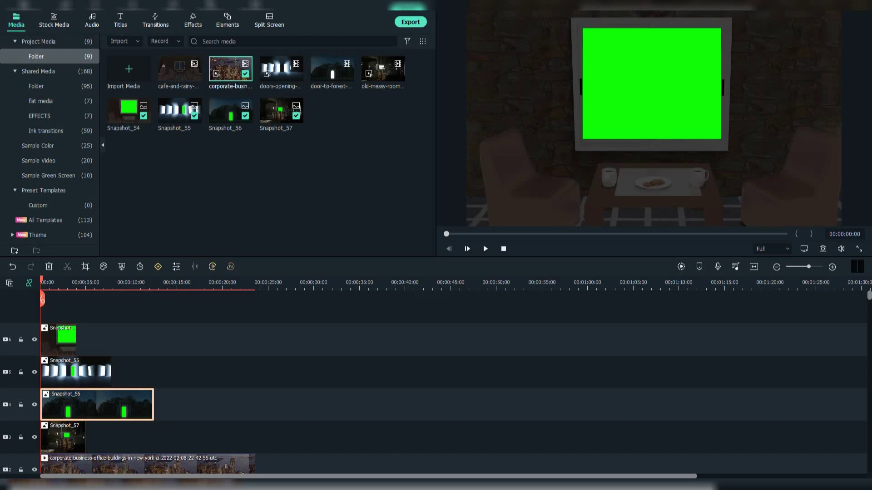
{"action": "left_click", "coordinate": [63, 437]}
{"action": "left_click_drag", "start_coordinate": [85, 437], "coordinate": [202, 437]}
{"action": "left_click", "coordinate": [236, 430]}
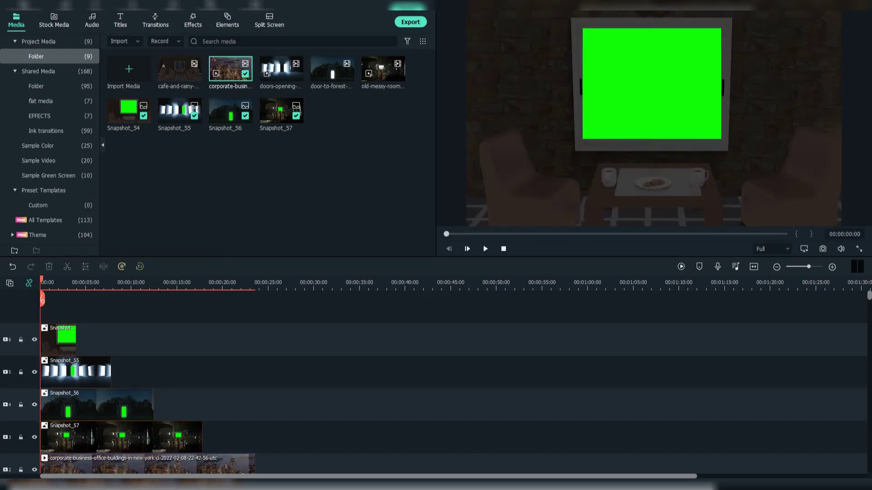
Enable Chroma Key on Snapshot_54, Snapshot_55, Snapshot_56 and Snapshot_57 to key out their green areas.
{"action": "double_click", "coordinate": [59, 340]}
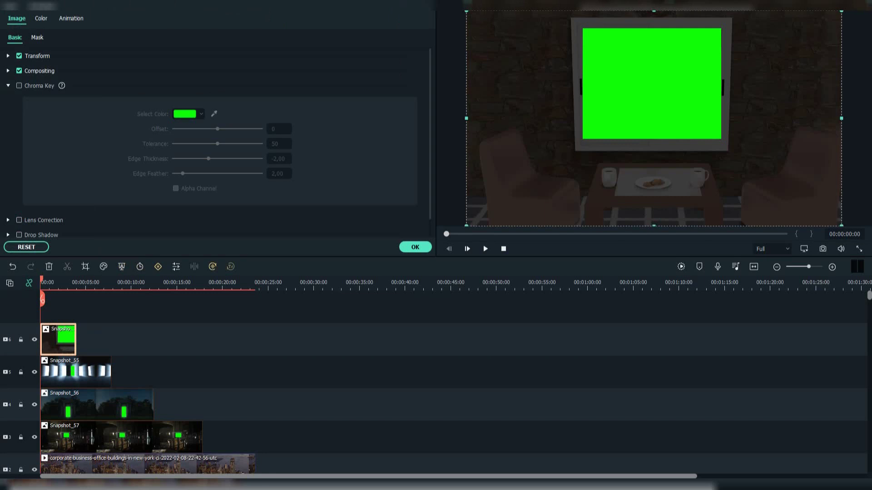
{"action": "left_click", "coordinate": [19, 86]}
{"action": "left_click", "coordinate": [75, 373]}
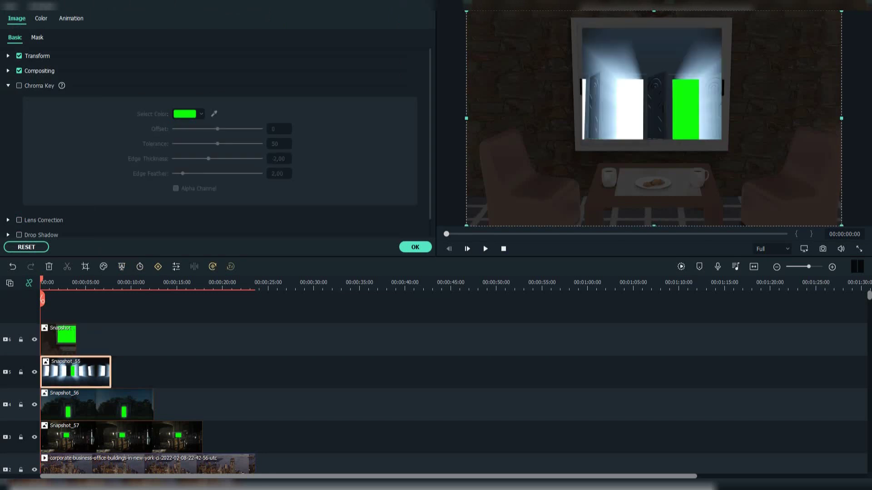
{"action": "left_click", "coordinate": [19, 86]}
{"action": "left_click", "coordinate": [82, 406]}
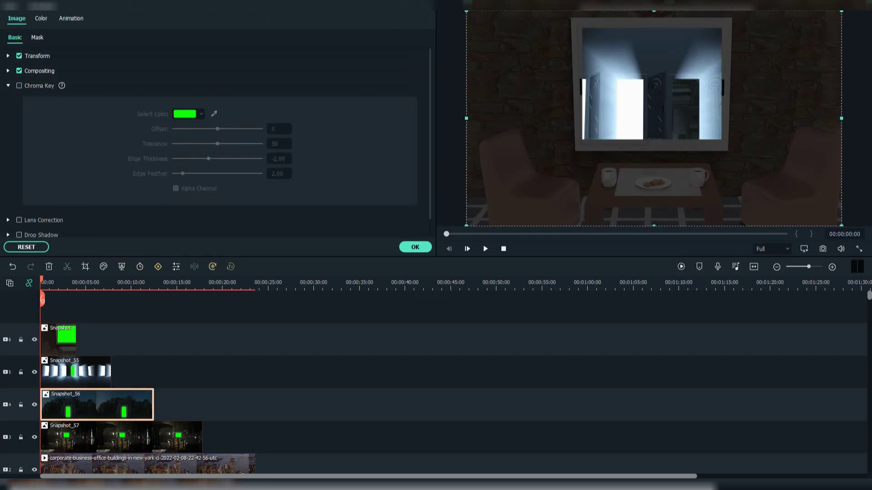
{"action": "left_click", "coordinate": [19, 85]}
{"action": "left_click", "coordinate": [88, 437]}
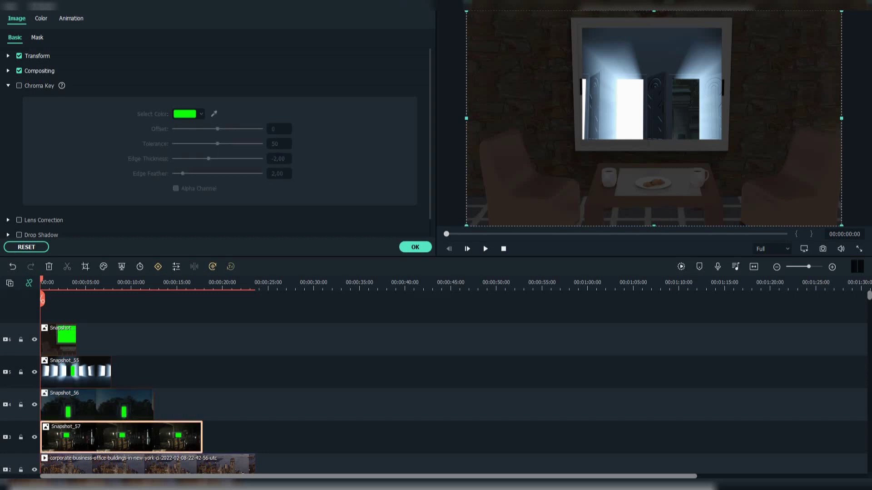
{"action": "left_click", "coordinate": [19, 85]}
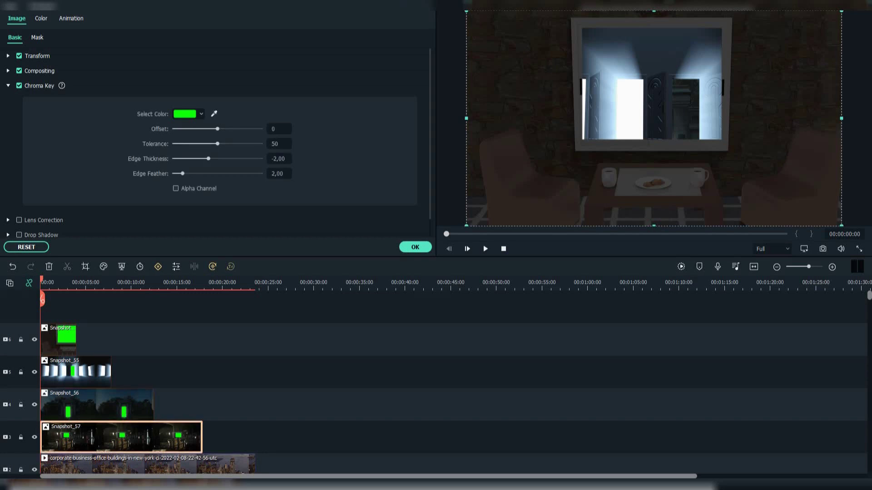
Raise the Chroma Key offset on the four snapshots, using 20 for Snapshot_54, and apply the settings.
{"action": "left_click_drag", "start_coordinate": [217, 129], "coordinate": [229, 129]}
{"action": "left_click", "coordinate": [97, 405]}
{"action": "left_click", "coordinate": [76, 372]}
{"action": "left_click", "coordinate": [59, 340]}
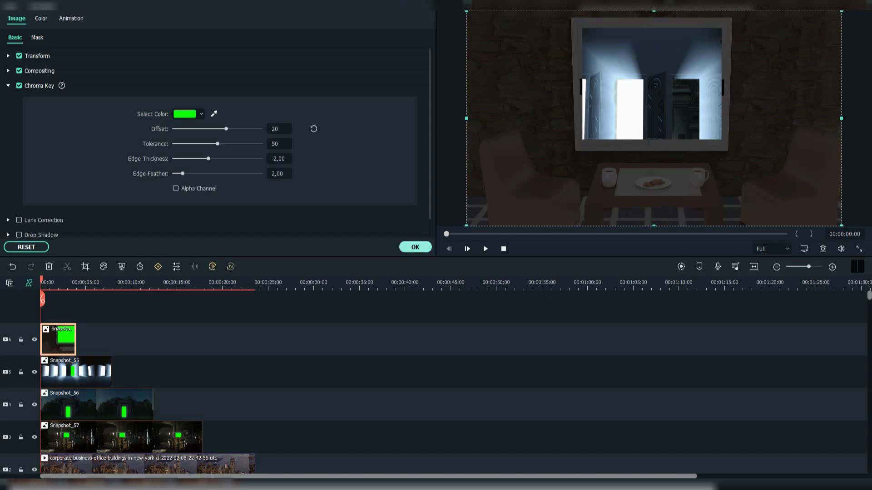
{"action": "left_click", "coordinate": [415, 247]}
Apply Pan & Zoom to Snapshot_54 with a very small 16:9 end frame centred inside the window opening.
{"action": "right_click", "coordinate": [53, 339]}
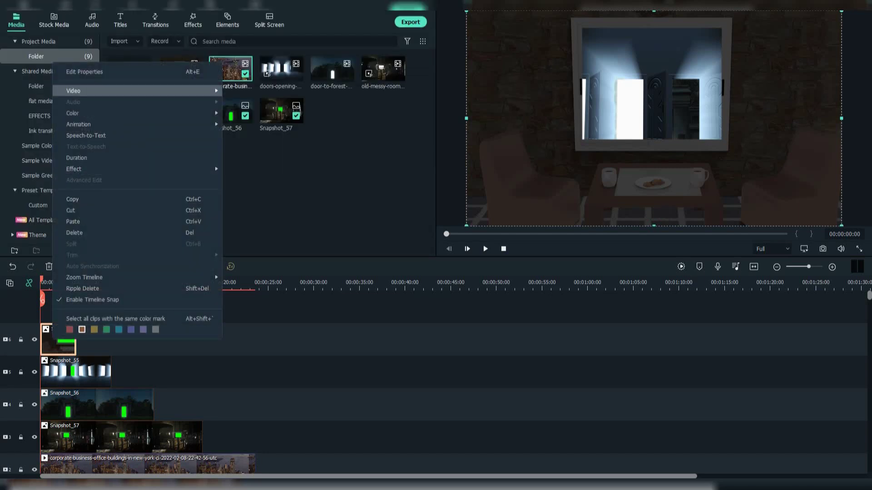
{"action": "mouse_move", "coordinate": [86, 91]}
{"action": "left_click", "coordinate": [255, 91]}
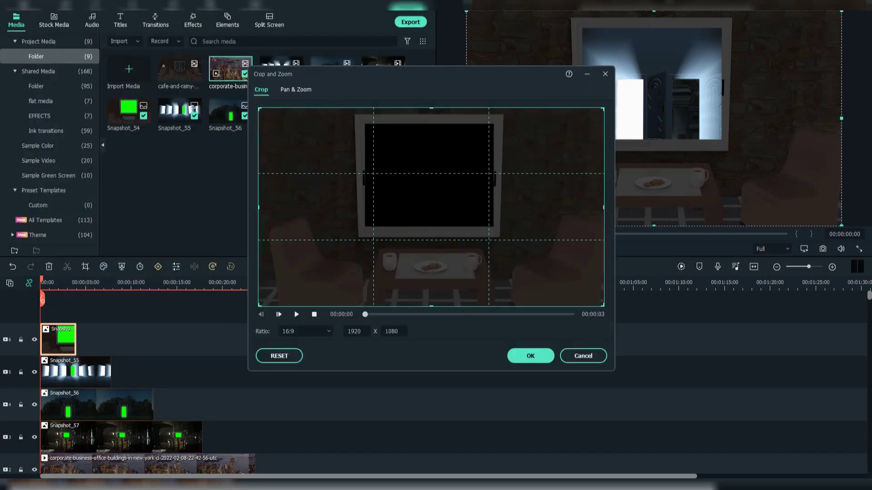
{"action": "left_click", "coordinate": [296, 90]}
{"action": "left_click", "coordinate": [430, 207]}
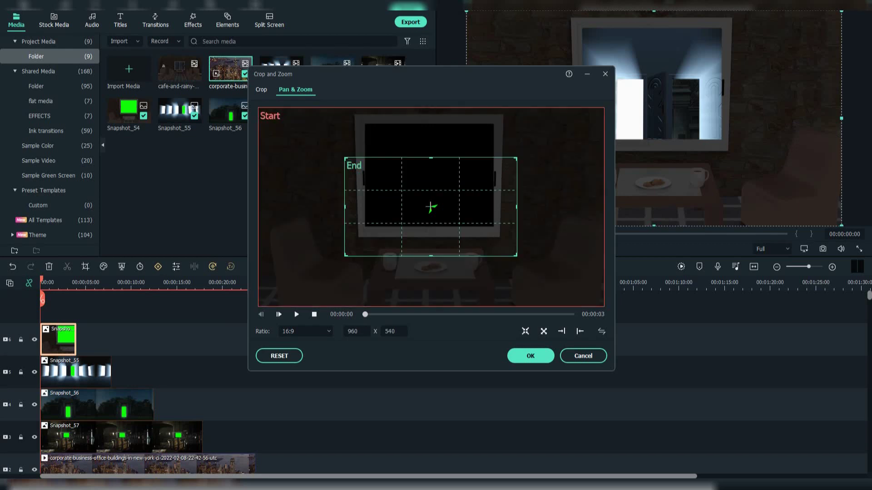
{"action": "left_click_drag", "start_coordinate": [430, 208], "coordinate": [435, 175]}
{"action": "left_click_drag", "start_coordinate": [522, 224], "coordinate": [437, 175]}
{"action": "left_click_drag", "start_coordinate": [393, 150], "coordinate": [429, 177]}
{"action": "left_click", "coordinate": [530, 356]}
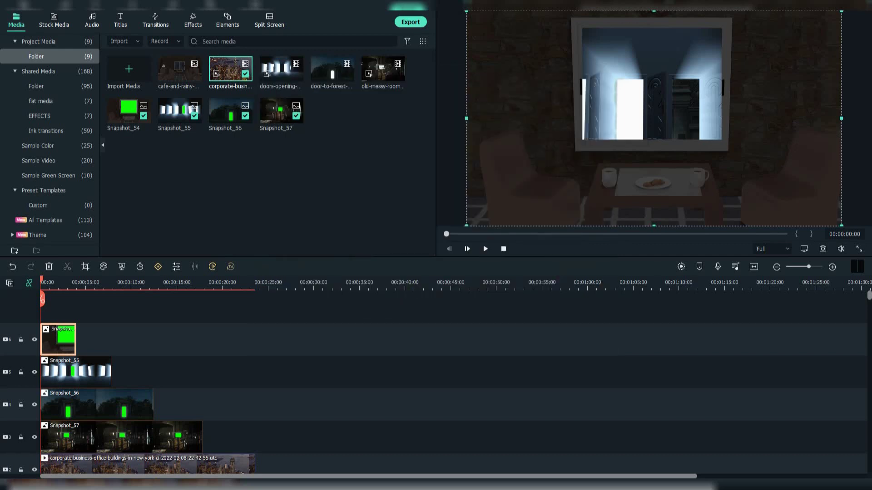
Apply Pan & Zoom to Snapshot_55 with a 130 × 73 end frame placed inside the black open doorway.
{"action": "right_click", "coordinate": [81, 370]}
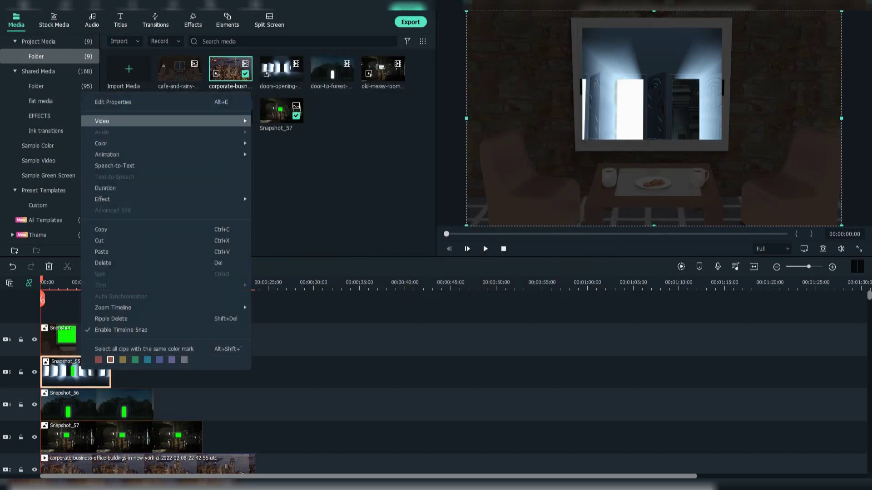
{"action": "mouse_move", "coordinate": [136, 121]}
{"action": "left_click", "coordinate": [283, 120]}
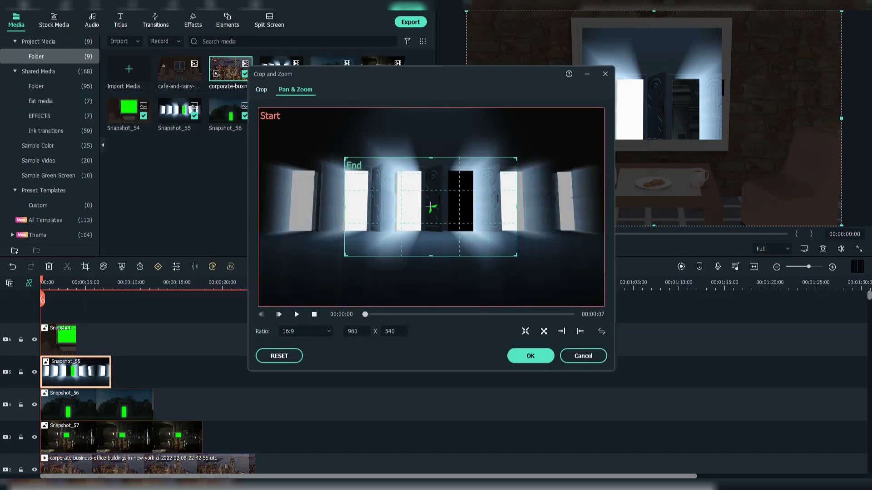
{"action": "left_click_drag", "start_coordinate": [505, 250], "coordinate": [455, 198]}
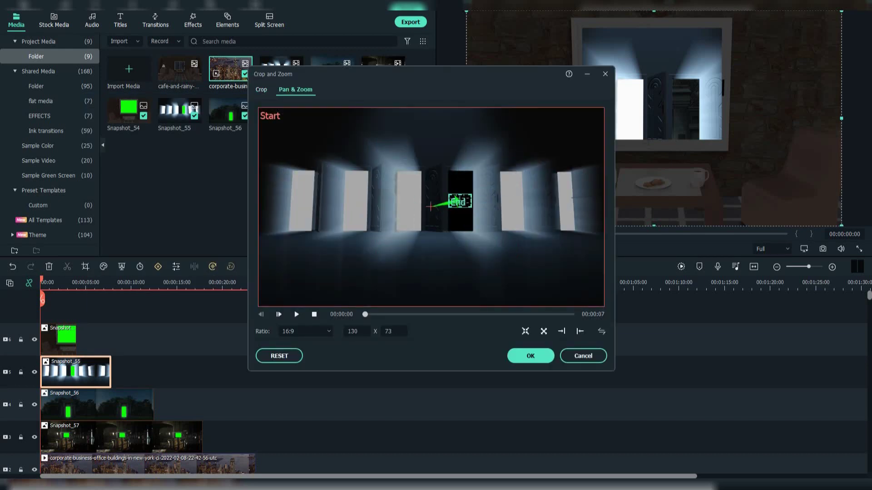
{"action": "left_click", "coordinate": [530, 357]}
Apply Pan & Zoom to Snapshot_56 with a 130 × 73 end frame centred inside the forest gate's doorway.
{"action": "right_click", "coordinate": [109, 403]}
{"action": "mouse_move", "coordinate": [136, 156]}
{"action": "left_click", "coordinate": [300, 156]}
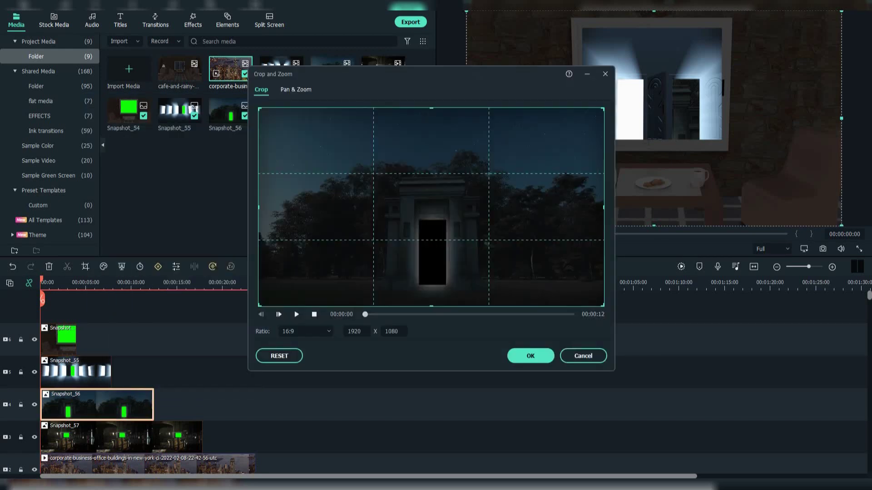
{"action": "left_click_drag", "start_coordinate": [431, 207], "coordinate": [430, 249]}
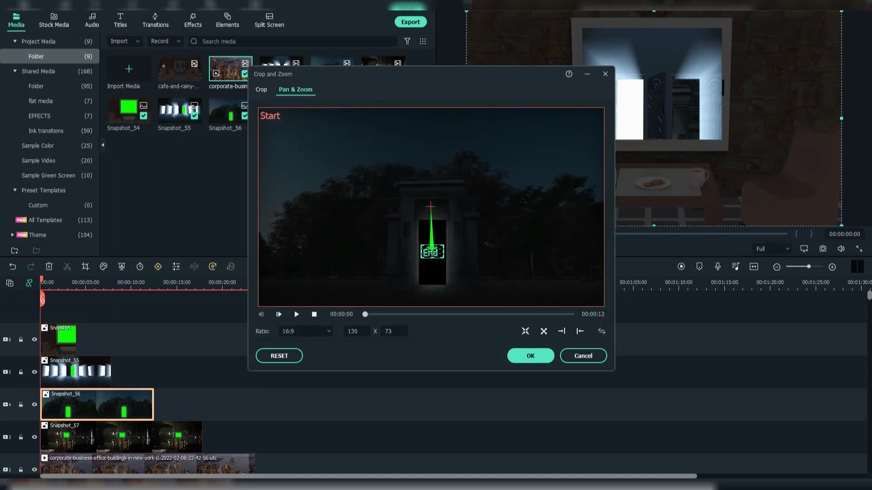
{"action": "left_click", "coordinate": [530, 356]}
Set up Pan & Zoom on Snapshot_57 with a 130 × 73 end frame centred inside the television screen.
{"action": "right_click", "coordinate": [162, 436]}
{"action": "mouse_move", "coordinate": [186, 190]}
{"action": "left_click", "coordinate": [354, 189]}
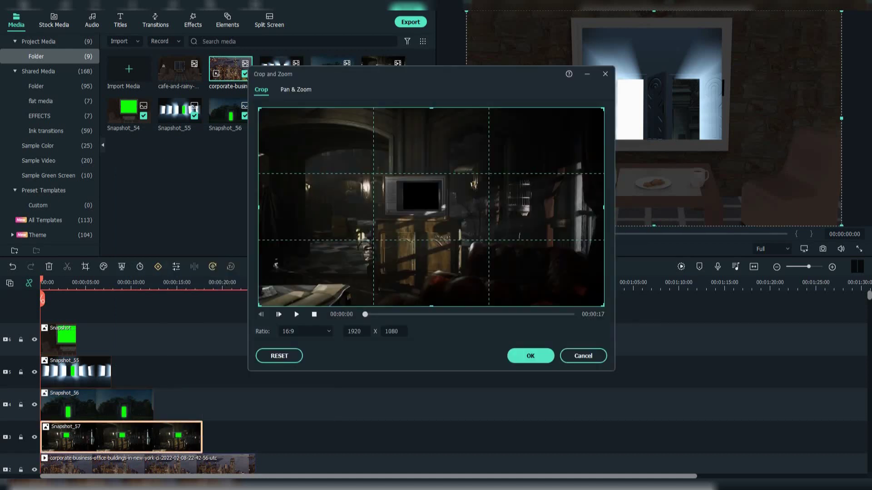
{"action": "left_click", "coordinate": [295, 90]}
{"action": "left_click_drag", "start_coordinate": [386, 190], "coordinate": [421, 198]}
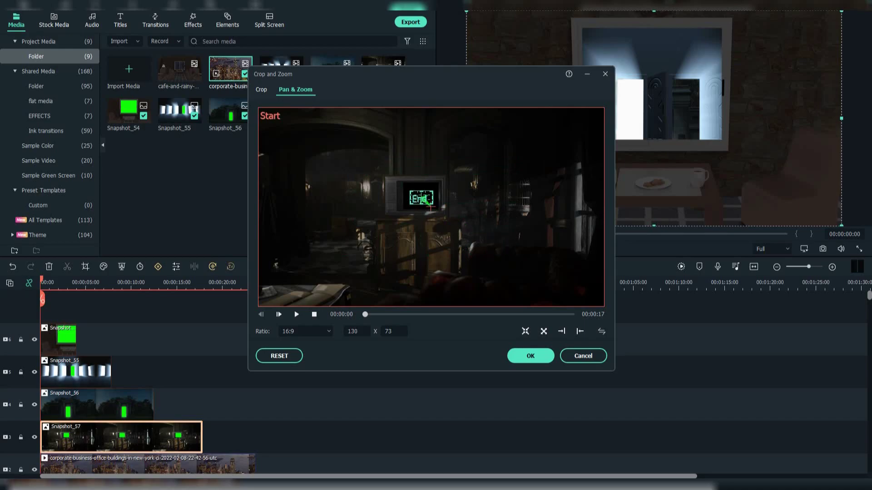